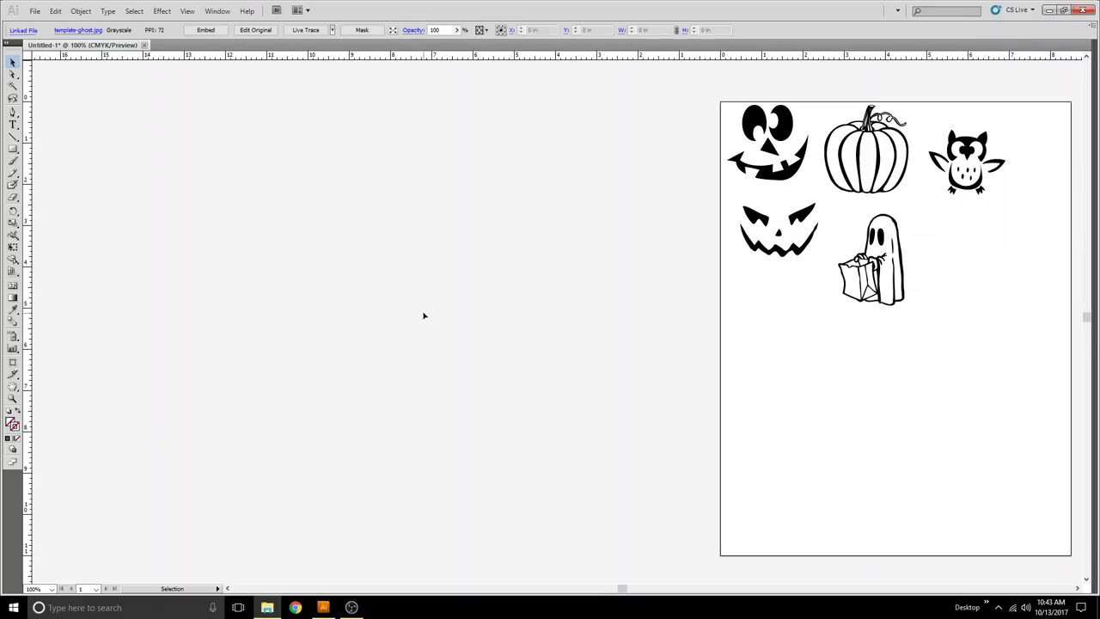
Place template-ghost.jpg beside the artboard and convert it to vector paths with Live Trace's Make and Expand.
{"action": "left_click_drag", "start_coordinate": [438, 398], "coordinate": [412, 266]}
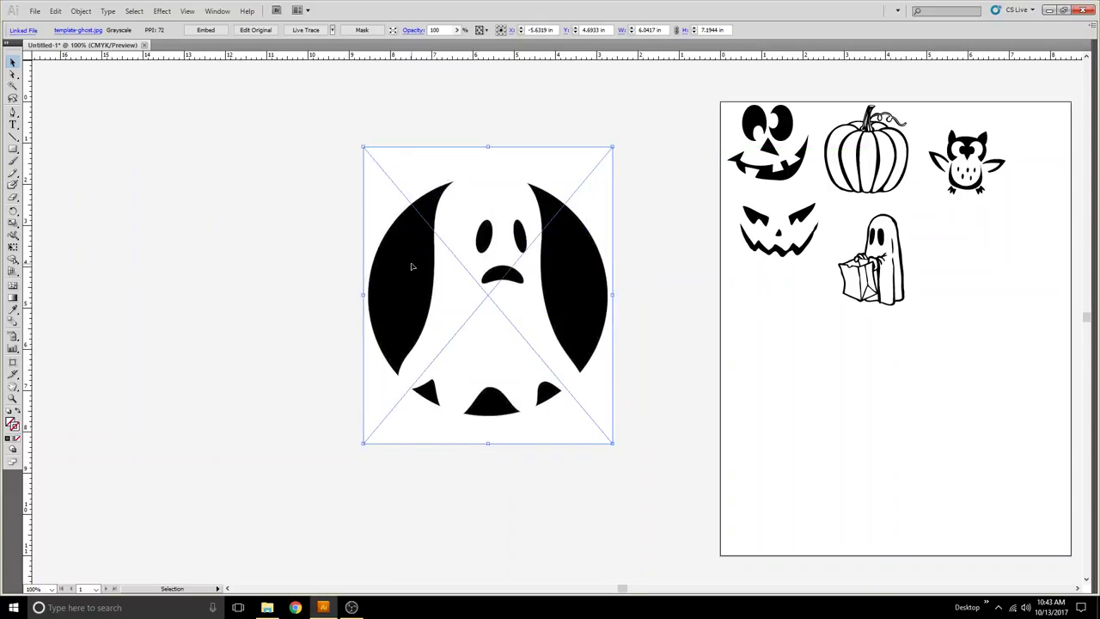
{"action": "left_click", "coordinate": [81, 11]}
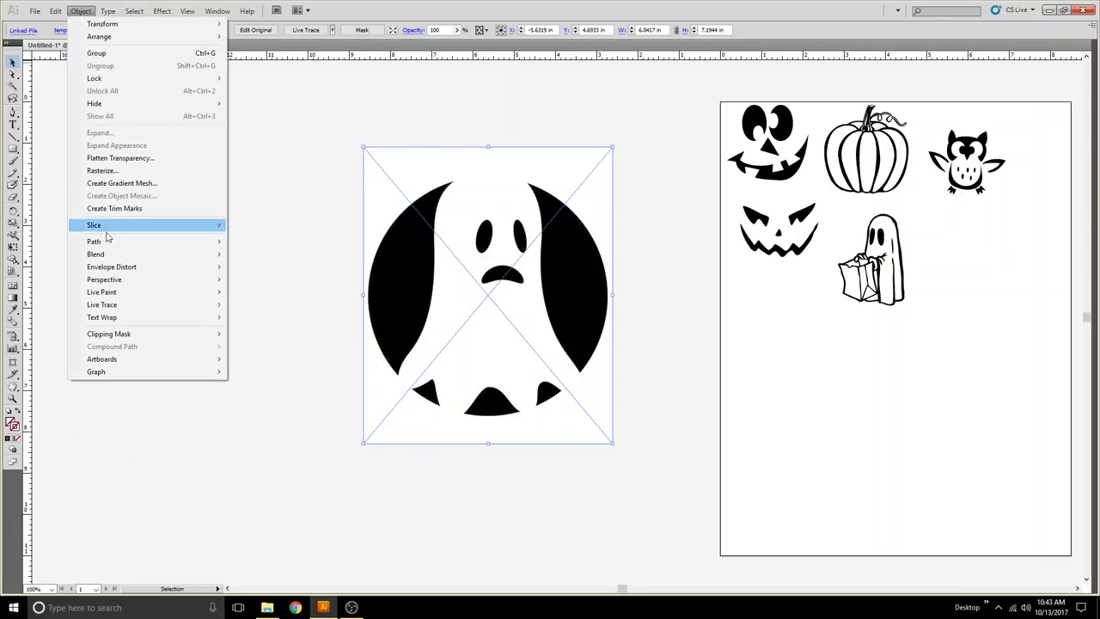
{"action": "mouse_move", "coordinate": [204, 305]}
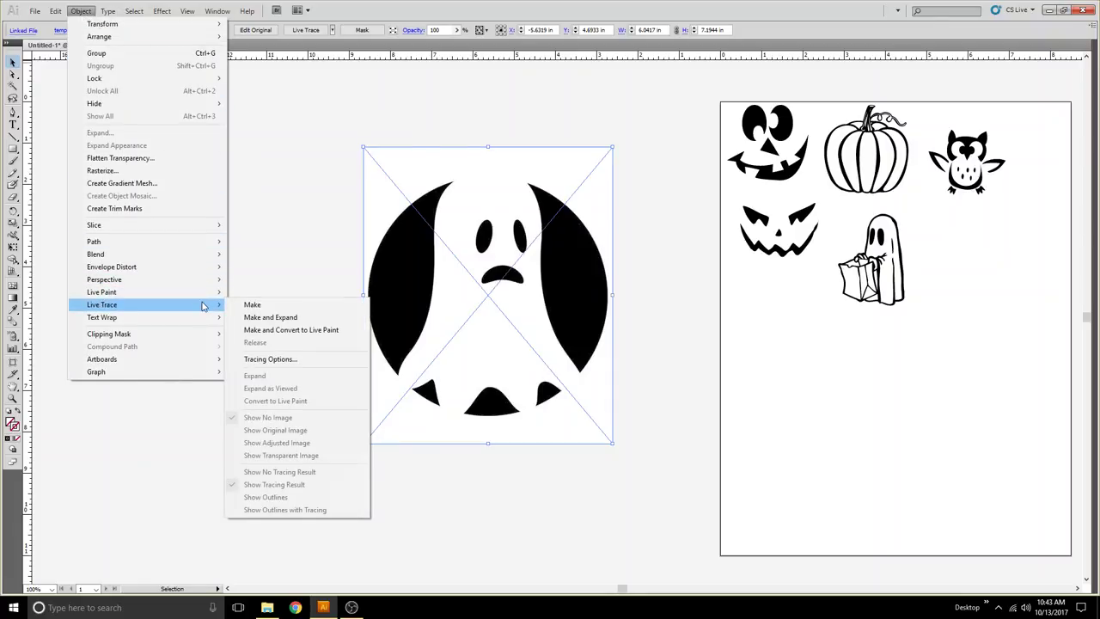
{"action": "left_click", "coordinate": [265, 317]}
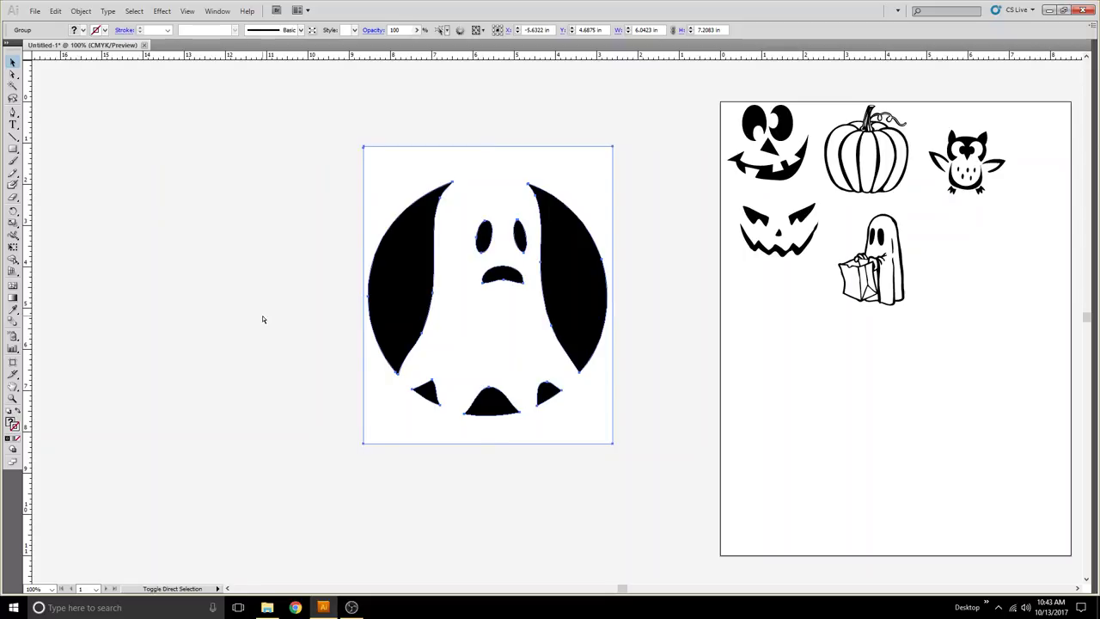
Ungroup the traced ghost artwork and delete its white background shape.
{"action": "key", "text": "ctrl+shift+g"}
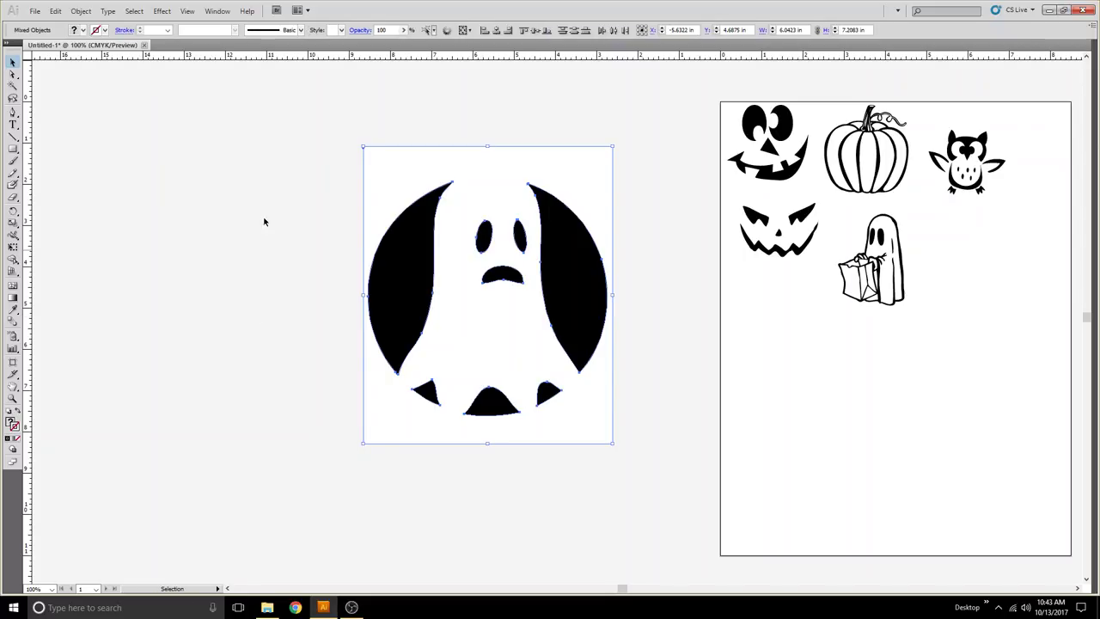
{"action": "left_click", "coordinate": [283, 185]}
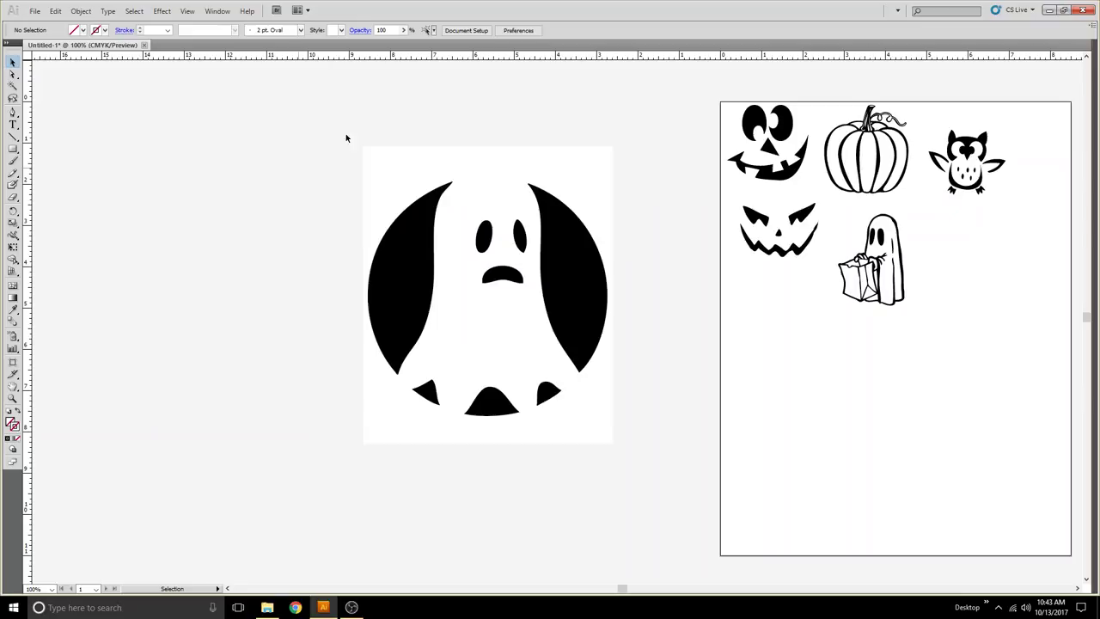
{"action": "left_click", "coordinate": [415, 169]}
{"action": "key", "text": "Delete"}
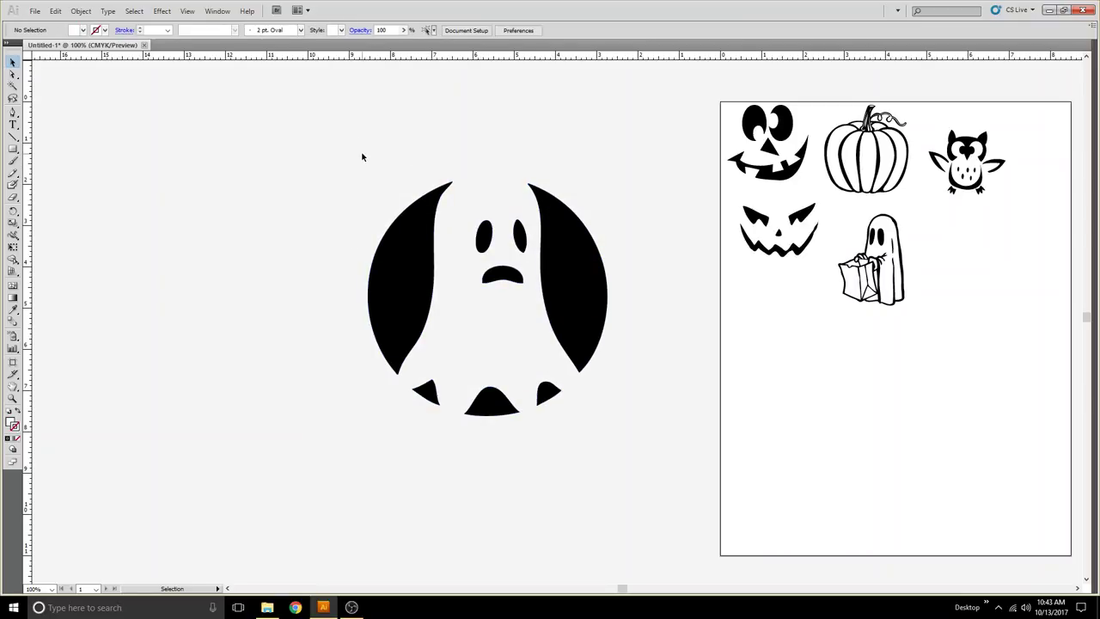
Scale all the ghost pieces down together to about 1.79 × 1.75 in and place them on the artboard beneath the owl.
{"action": "left_click_drag", "start_coordinate": [362, 154], "coordinate": [617, 430]}
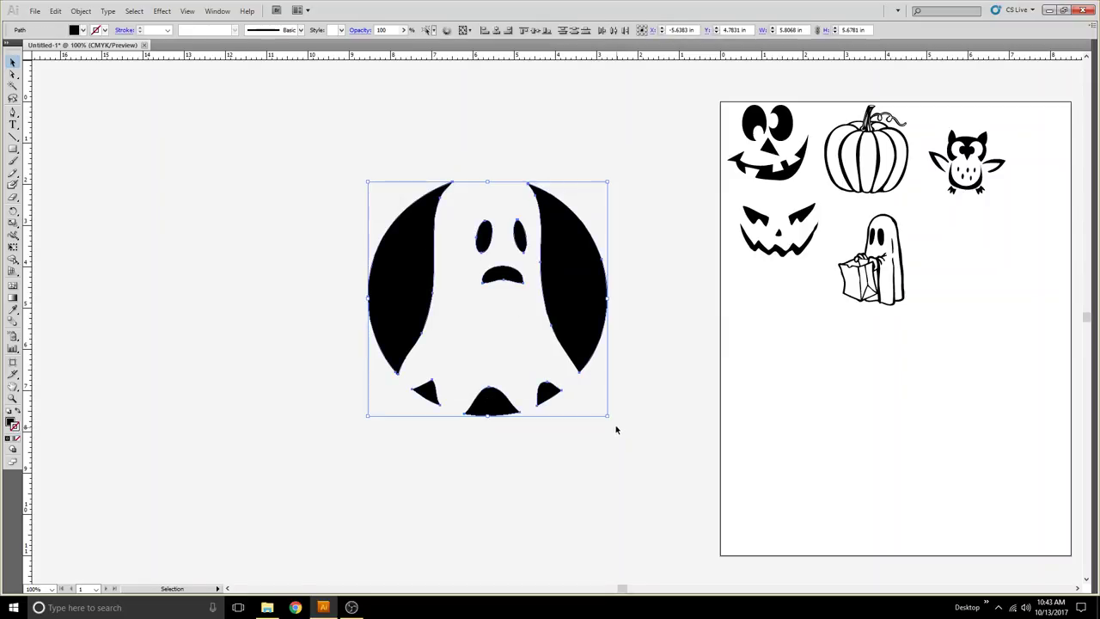
{"action": "left_click_drag", "start_coordinate": [606, 416], "coordinate": [454, 263]}
{"action": "left_click_drag", "start_coordinate": [406, 208], "coordinate": [455, 103]}
{"action": "left_click_drag", "start_coordinate": [489, 158], "coordinate": [328, 291]}
{"action": "left_click_drag", "start_coordinate": [438, 219], "coordinate": [466, 109]}
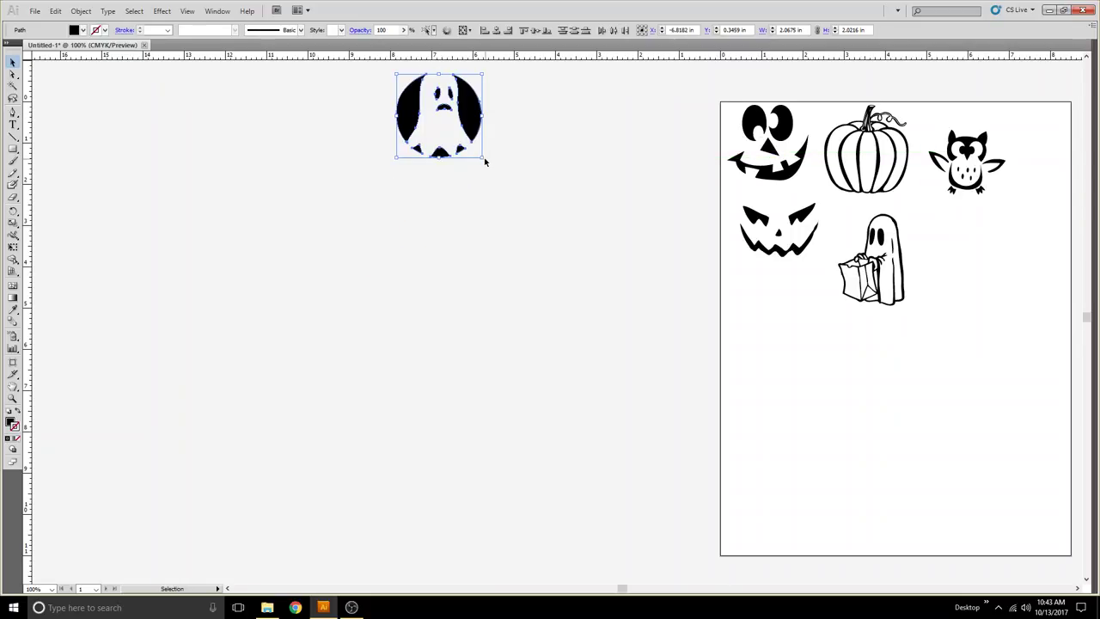
{"action": "left_click_drag", "start_coordinate": [482, 158], "coordinate": [987, 263]}
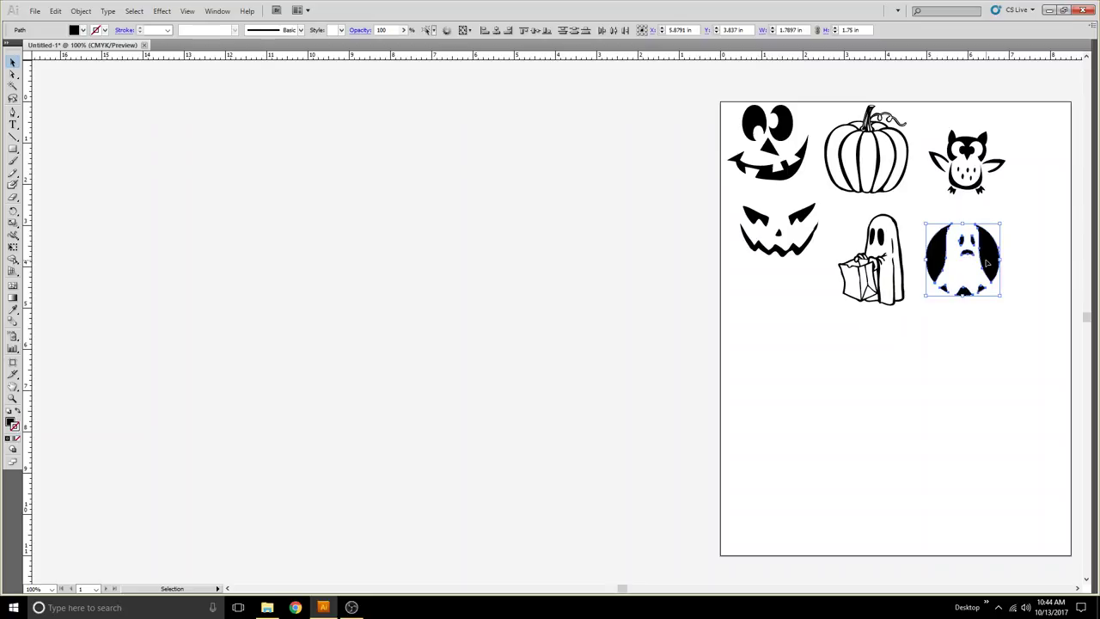
Start a Save As of the document in the HalloweenPendants folder and open the file format choices.
{"action": "left_click", "coordinate": [37, 14]}
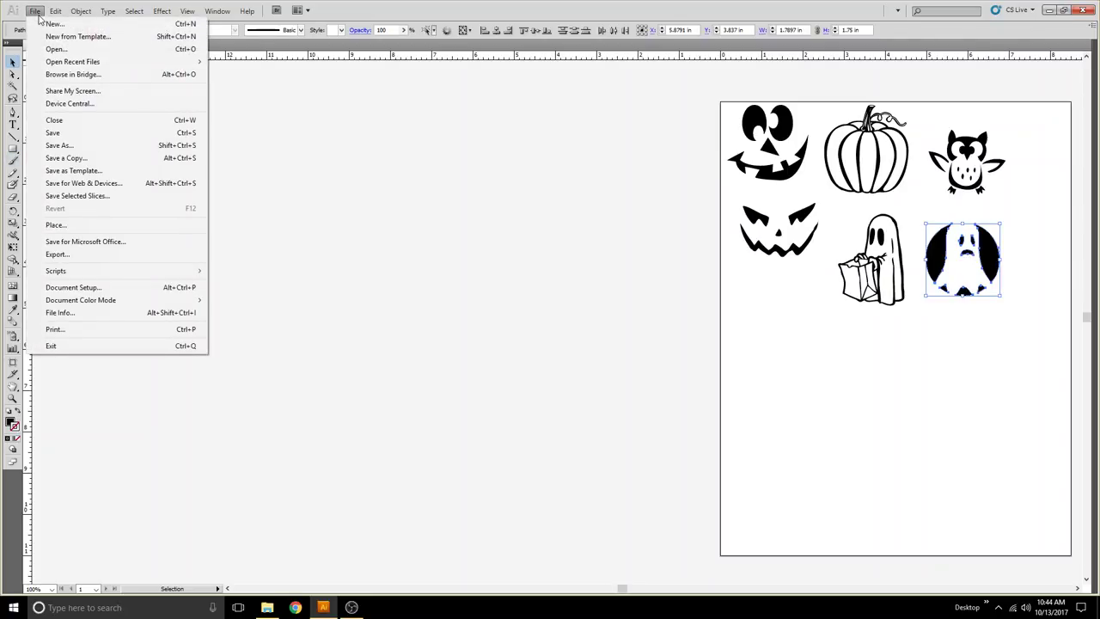
{"action": "left_click", "coordinate": [75, 147]}
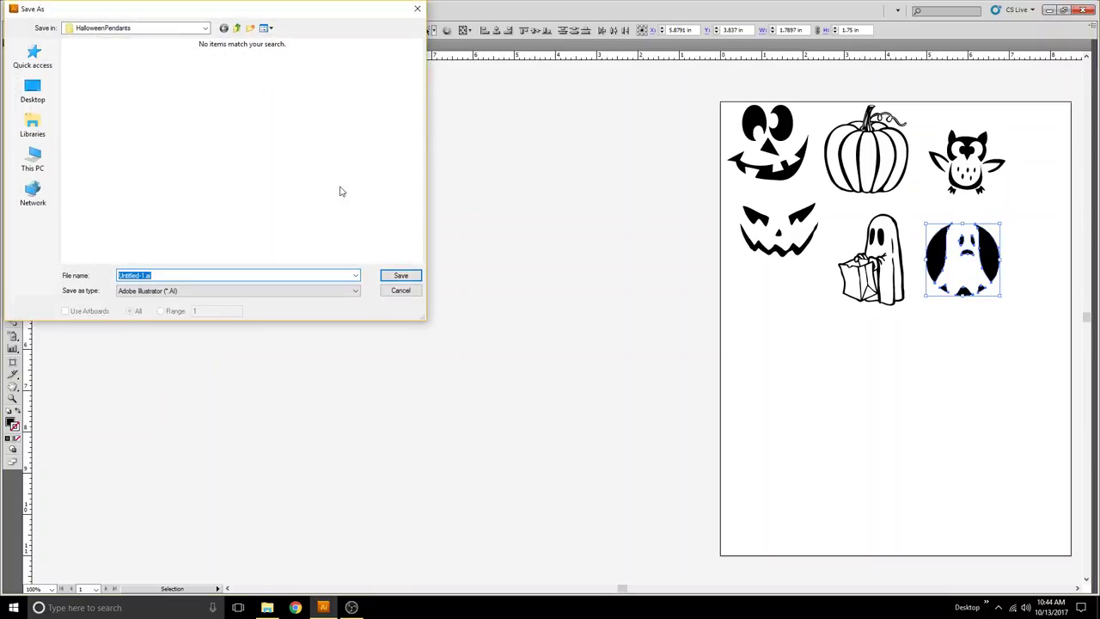
{"action": "left_click", "coordinate": [358, 293]}
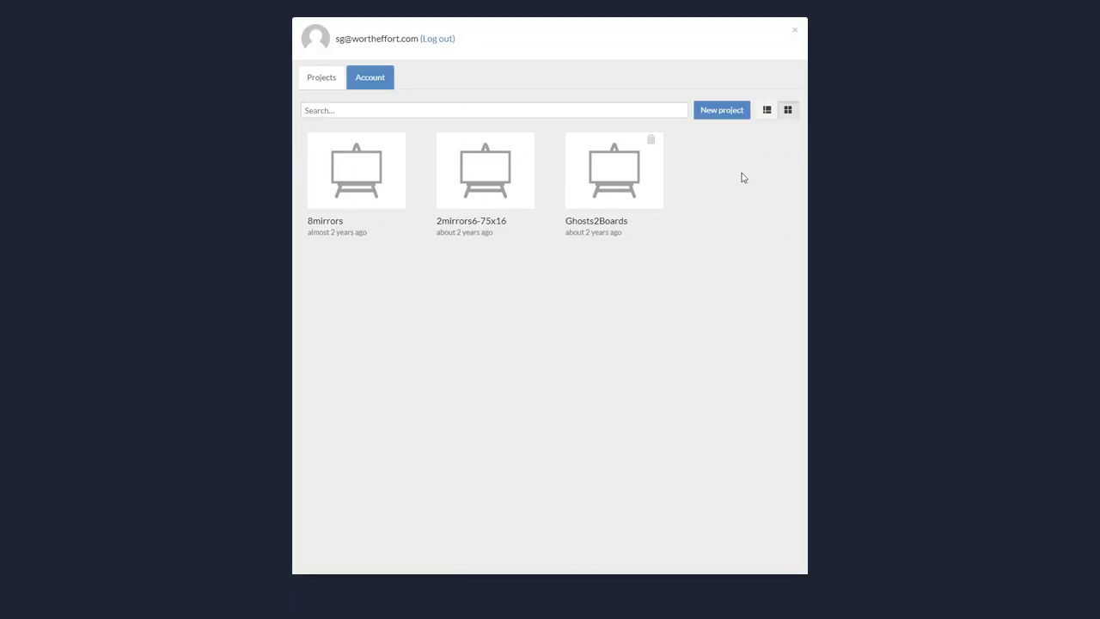
Create a new project in Easel and import art.svg from the X-CarveTuning2017 folder.
{"action": "left_click", "coordinate": [721, 111]}
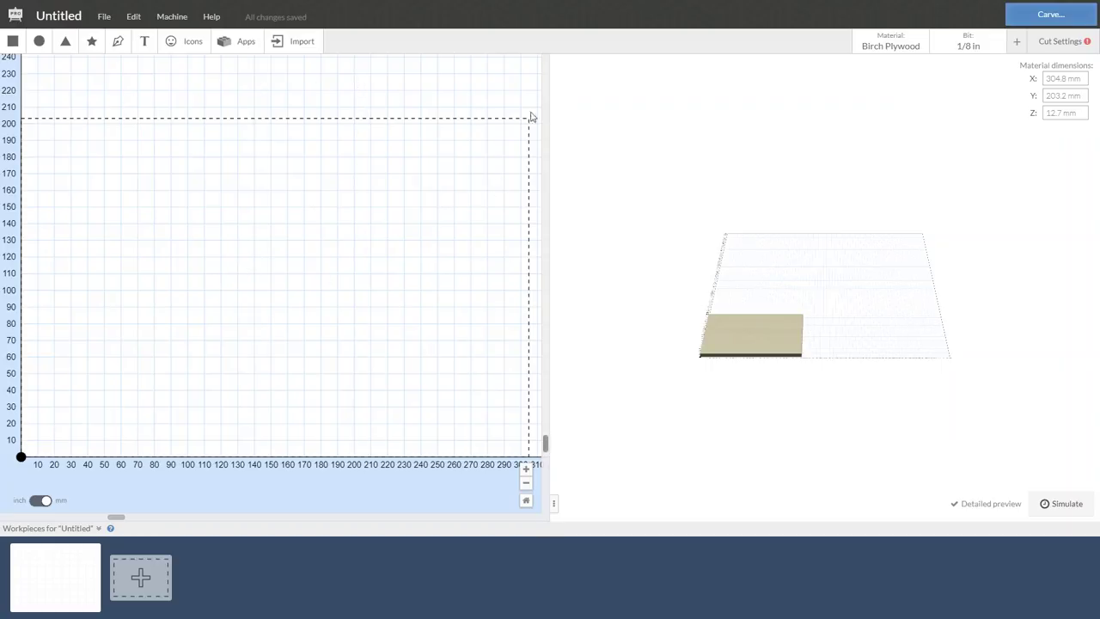
{"action": "left_click", "coordinate": [102, 19]}
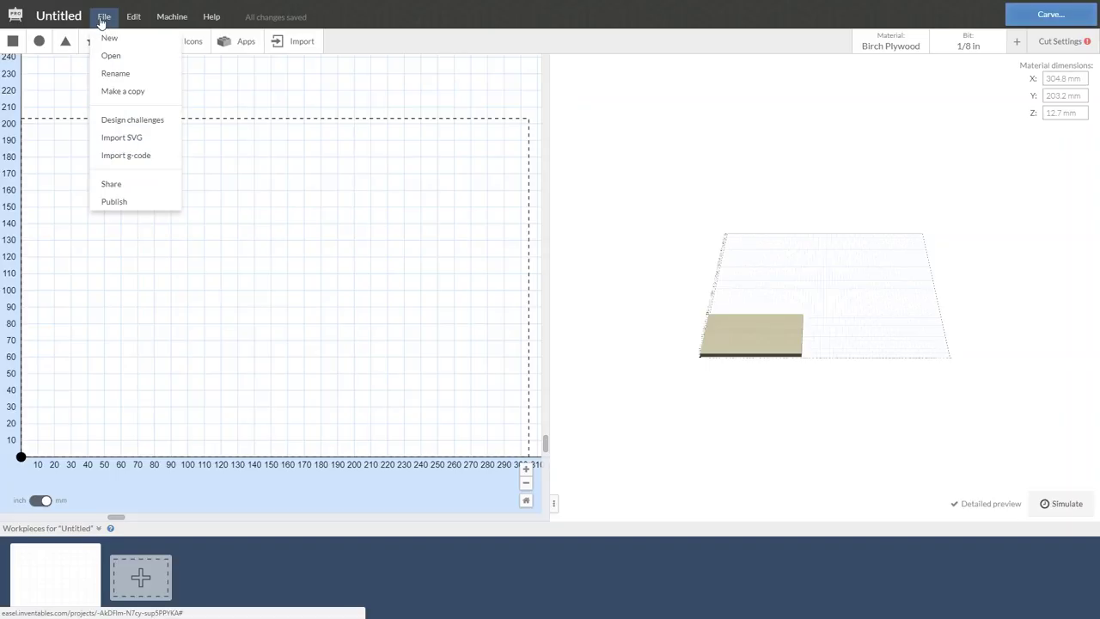
{"action": "left_click", "coordinate": [122, 142]}
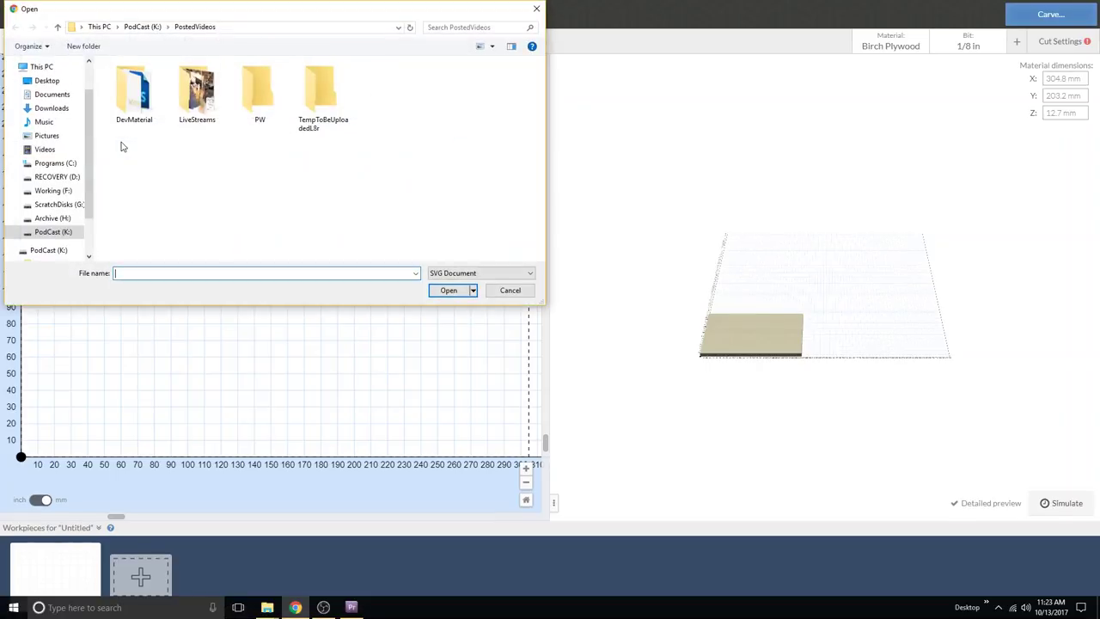
{"action": "double_click", "coordinate": [128, 152]}
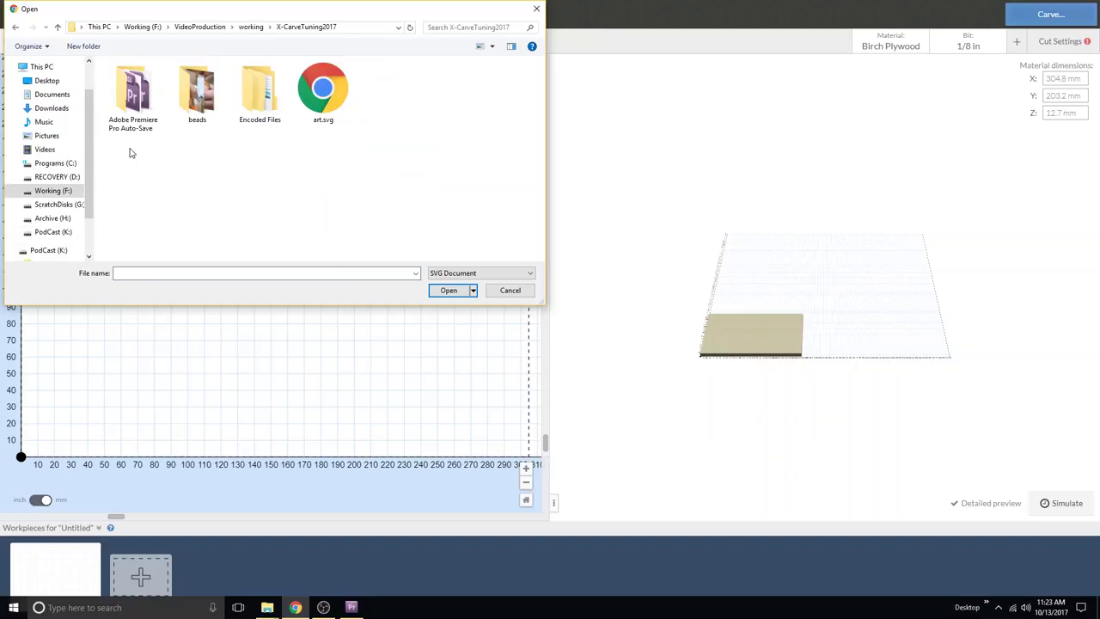
{"action": "left_click", "coordinate": [317, 90]}
{"action": "left_click", "coordinate": [448, 289]}
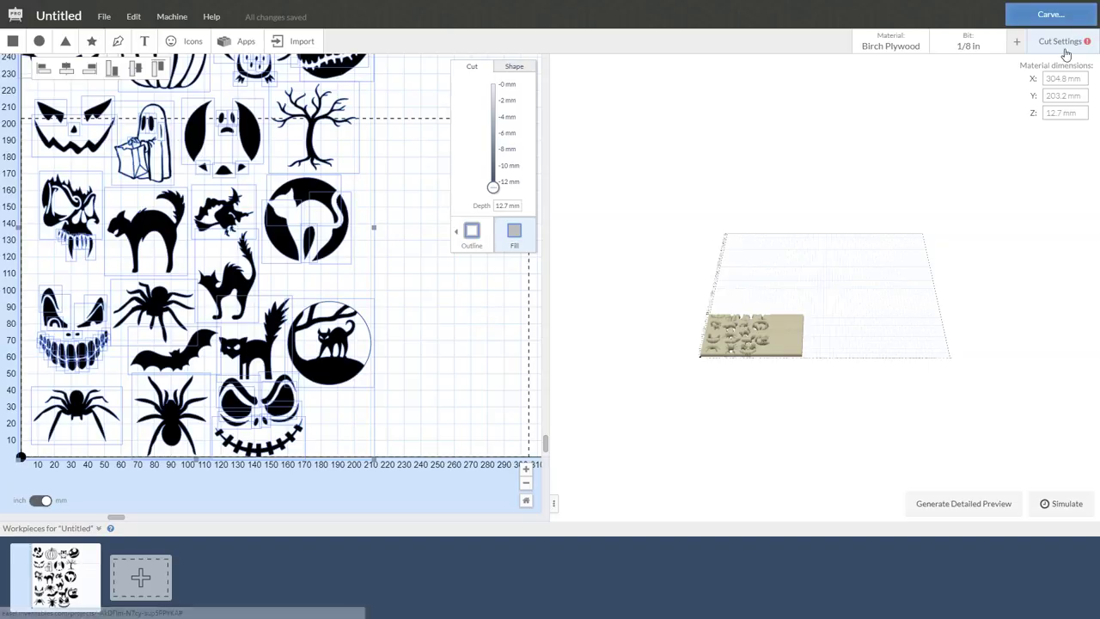
Switch the units to inches and set the material dimensions to X 5 in, Y 8.5 in and Z 0.313 in.
{"action": "left_click", "coordinate": [41, 501]}
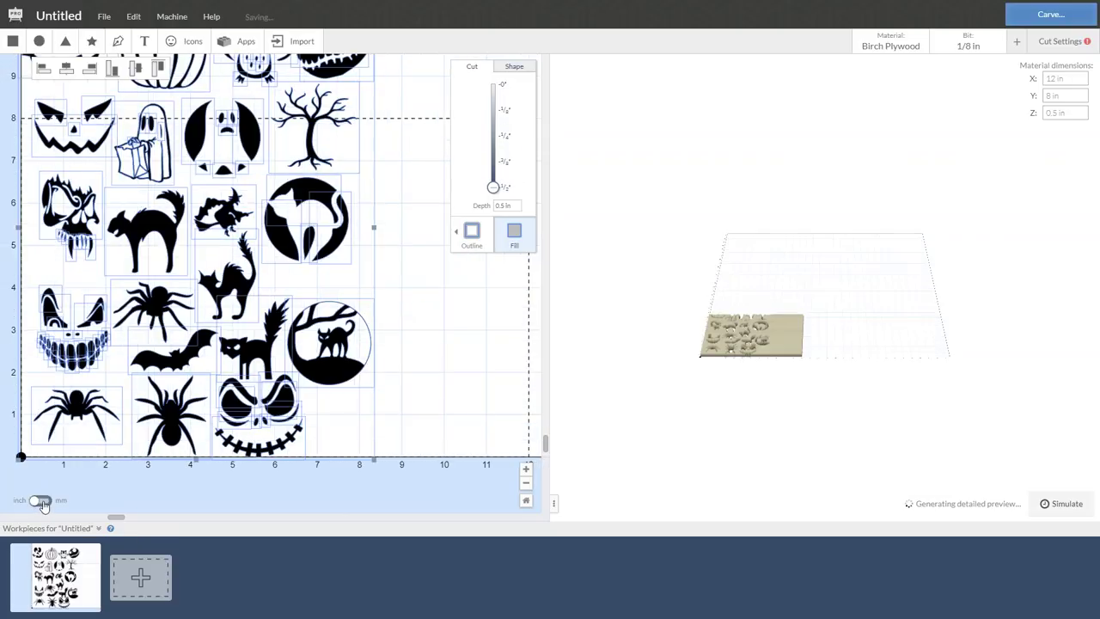
{"action": "left_click", "coordinate": [1075, 78]}
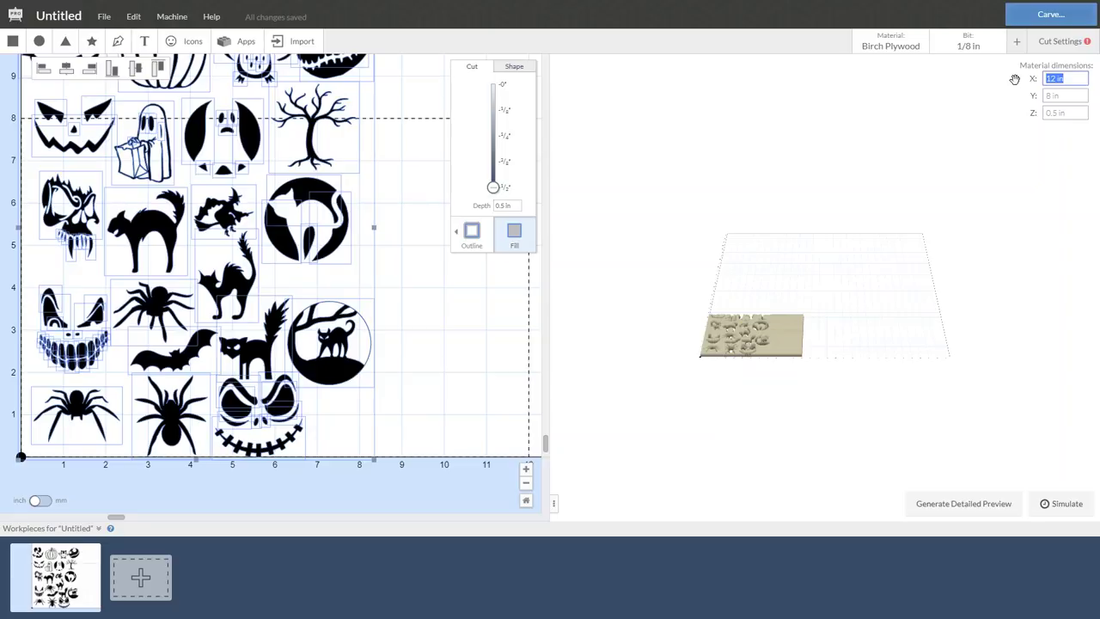
{"action": "type", "text": "5"}
{"action": "key", "text": "Tab"}
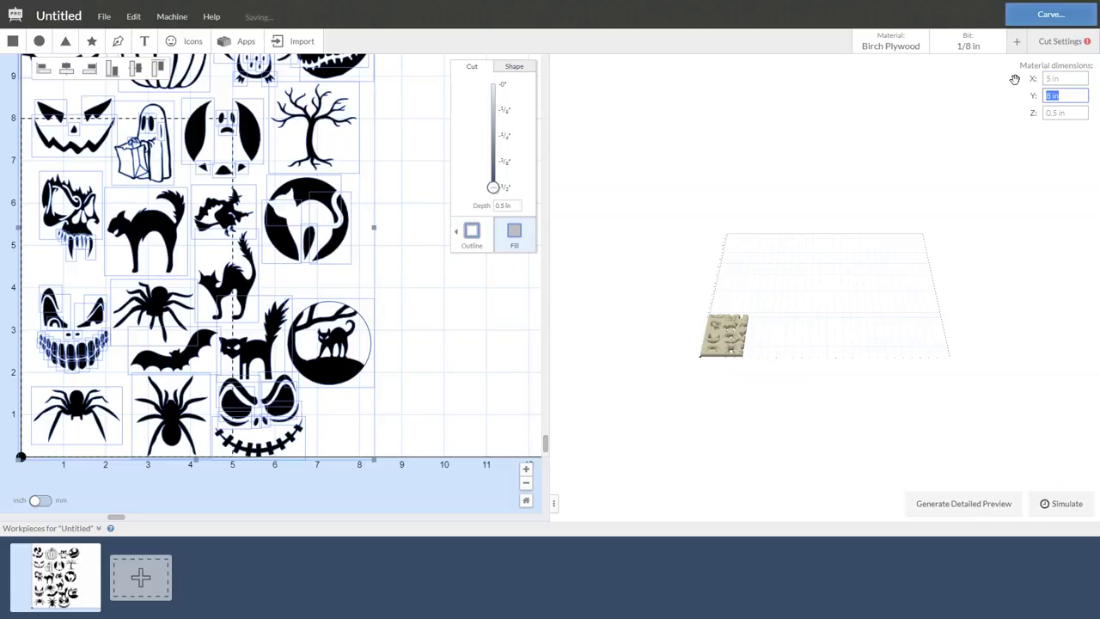
{"action": "type", "text": "8.5"}
{"action": "key", "text": "Tab"}
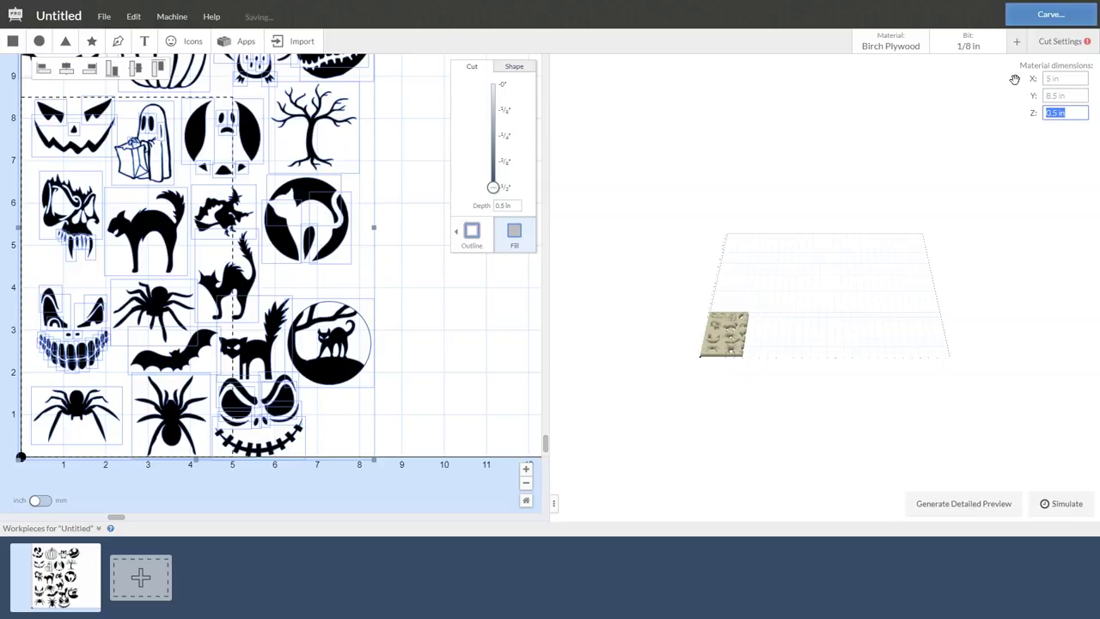
{"action": "type", "text": "5"}
{"action": "key", "text": "Return"}
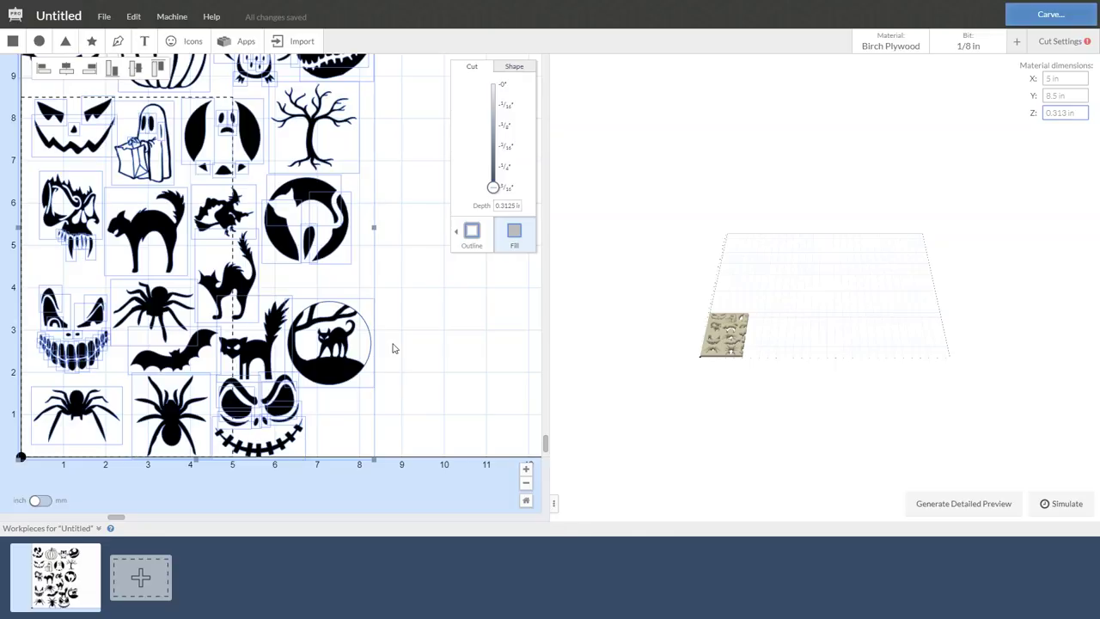
Move all the imported Halloween artwork off the material area to an empty part of the work bed.
{"action": "left_click", "coordinate": [526, 500]}
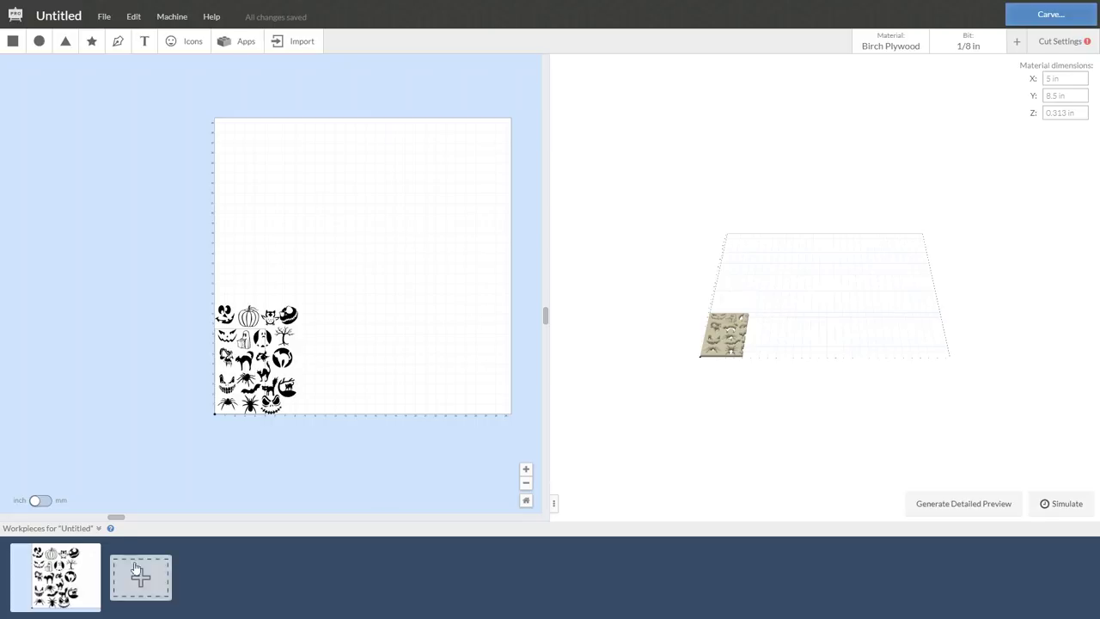
{"action": "left_click_drag", "start_coordinate": [118, 520], "coordinate": [246, 512]}
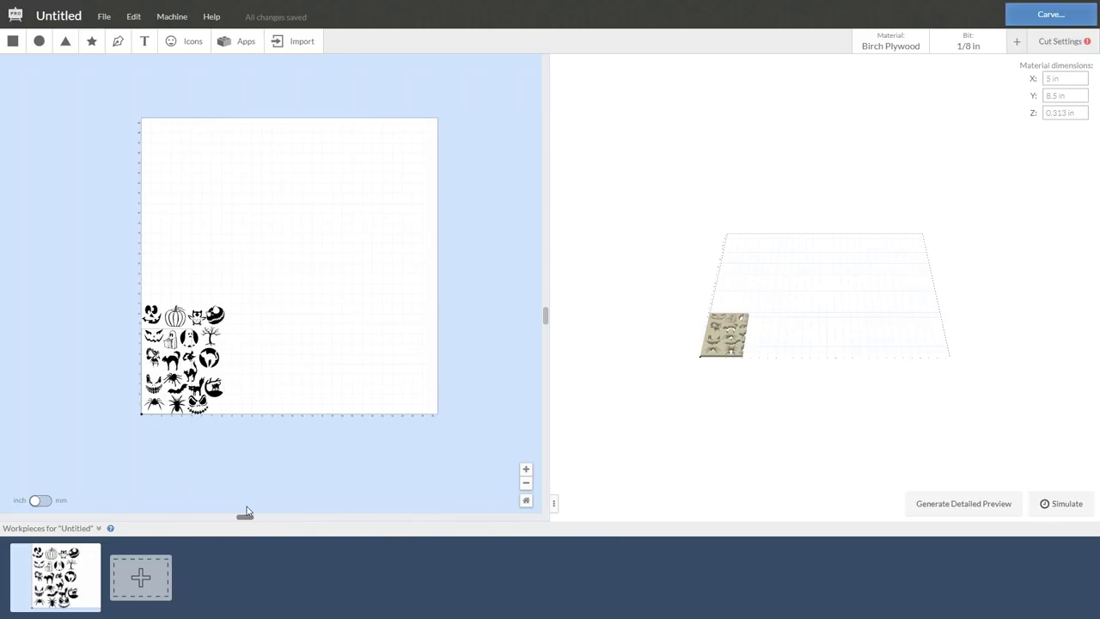
{"action": "left_click", "coordinate": [526, 469]}
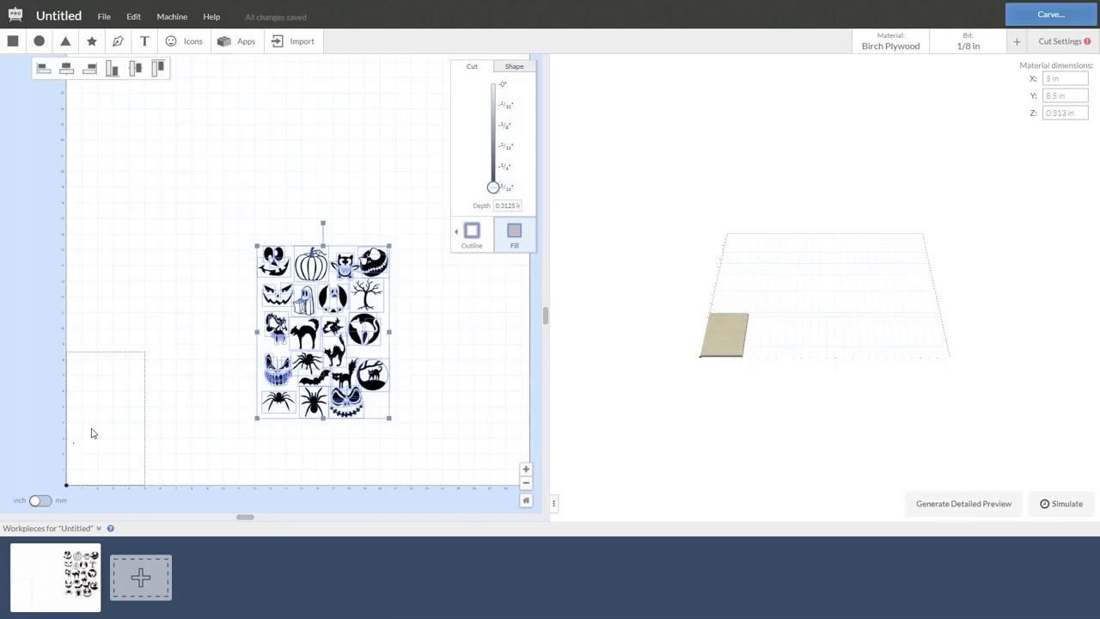
Add a circle inside the material area and set its width to 2.5 in.
{"action": "left_click", "coordinate": [41, 43]}
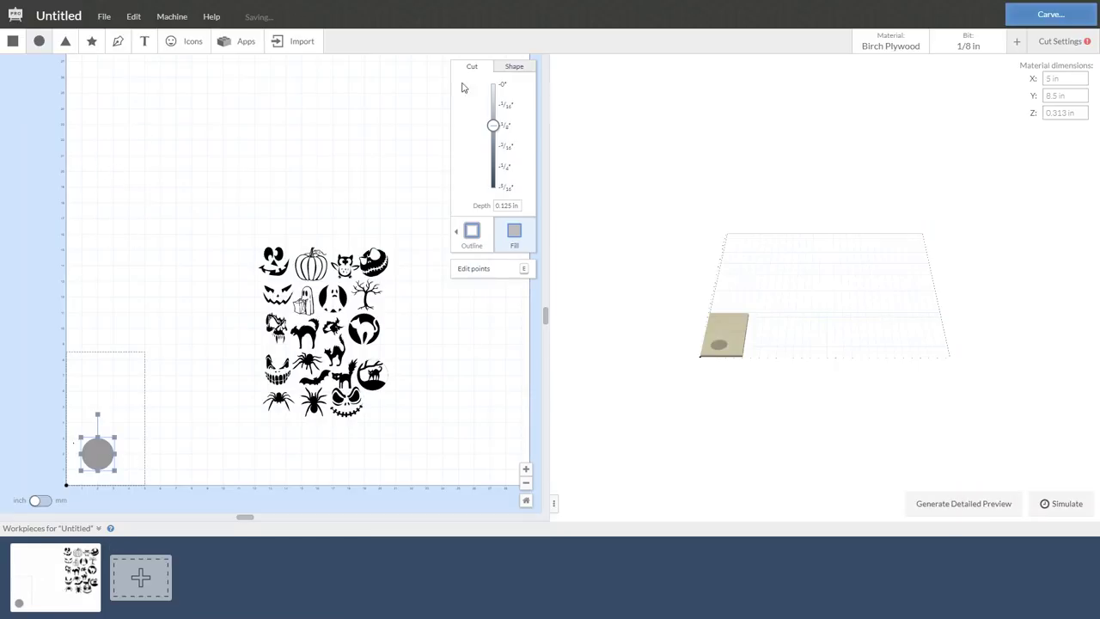
{"action": "left_click", "coordinate": [513, 67]}
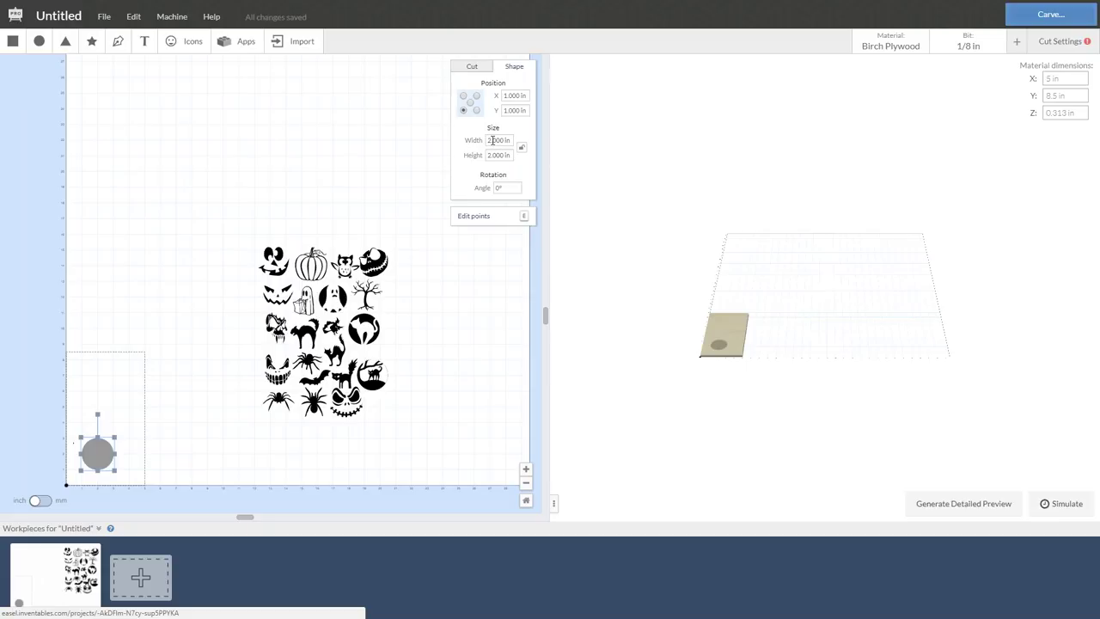
{"action": "left_click", "coordinate": [494, 140]}
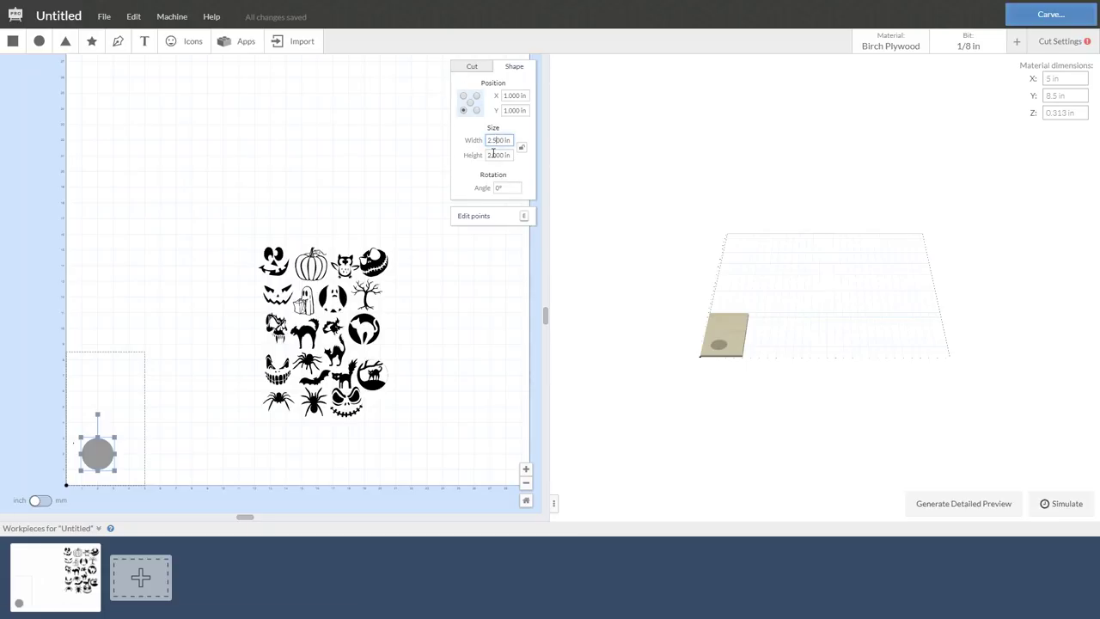
{"action": "left_click", "coordinate": [493, 153]}
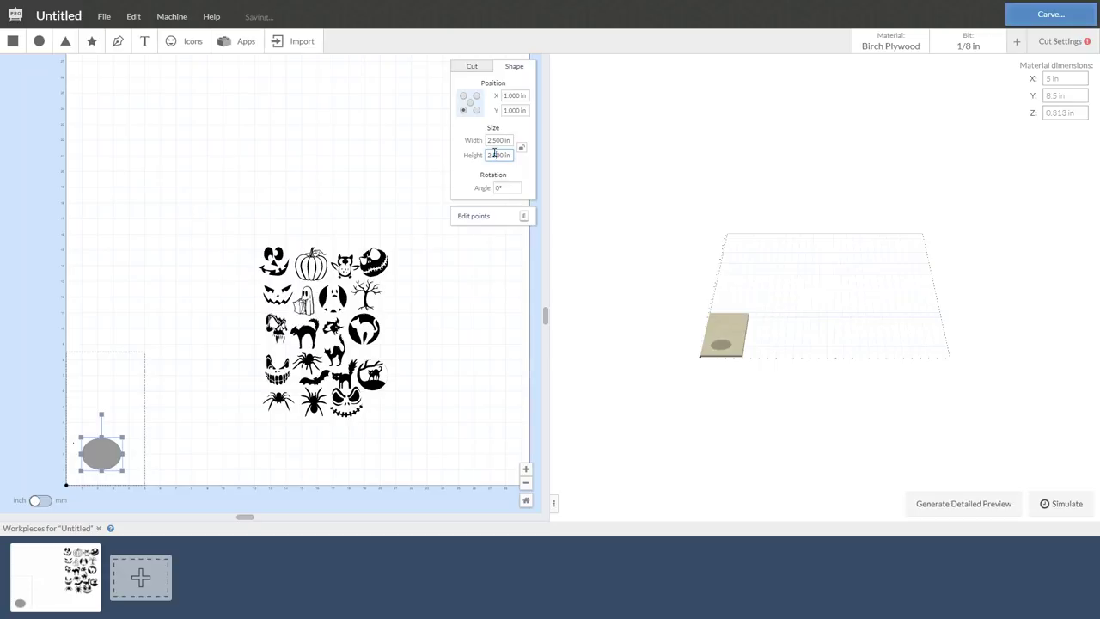
{"action": "left_click", "coordinate": [482, 259]}
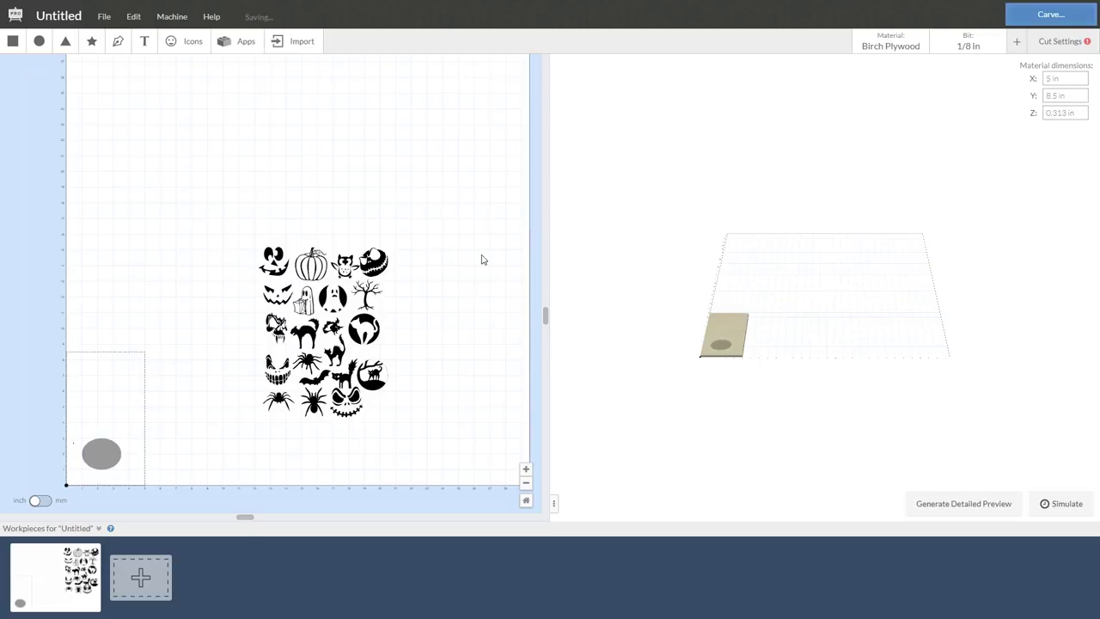
Set the circle's height to 2.5 in and move the circle closer to the material's origin corner.
{"action": "left_click", "coordinate": [93, 456]}
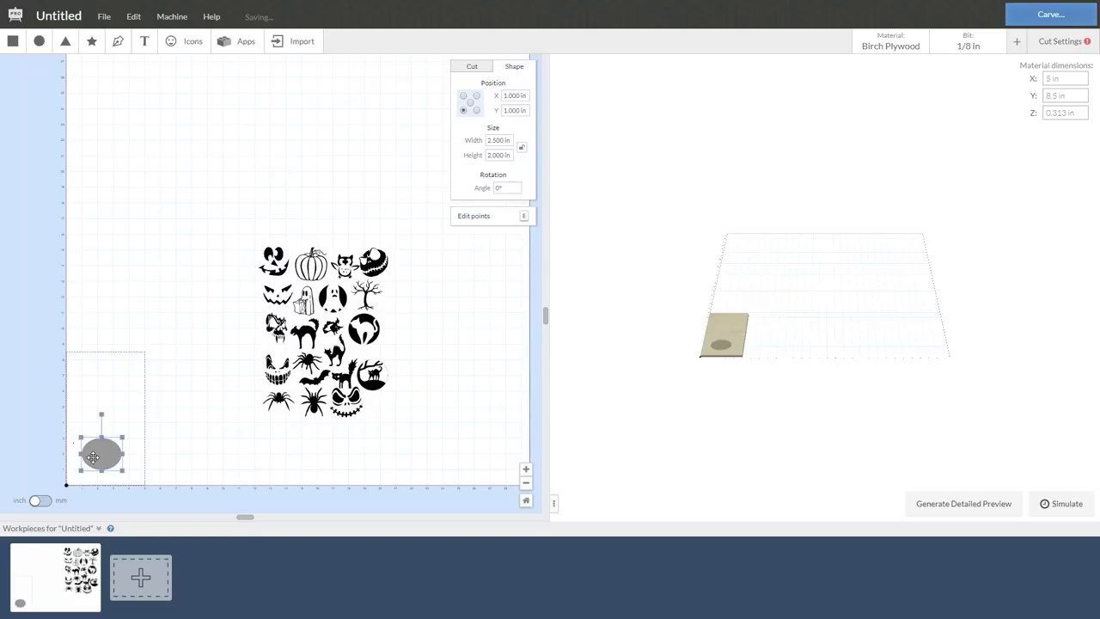
{"action": "left_click", "coordinate": [494, 155]}
{"action": "type", "text": "0"}
{"action": "left_click", "coordinate": [496, 140]}
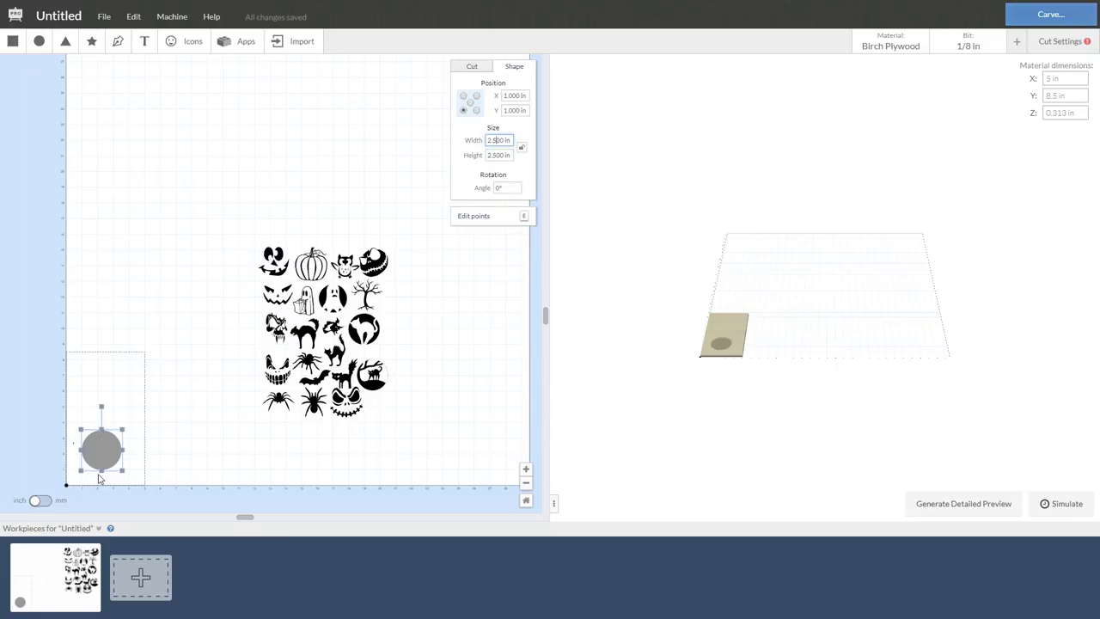
{"action": "left_click_drag", "start_coordinate": [95, 458], "coordinate": [83, 468]}
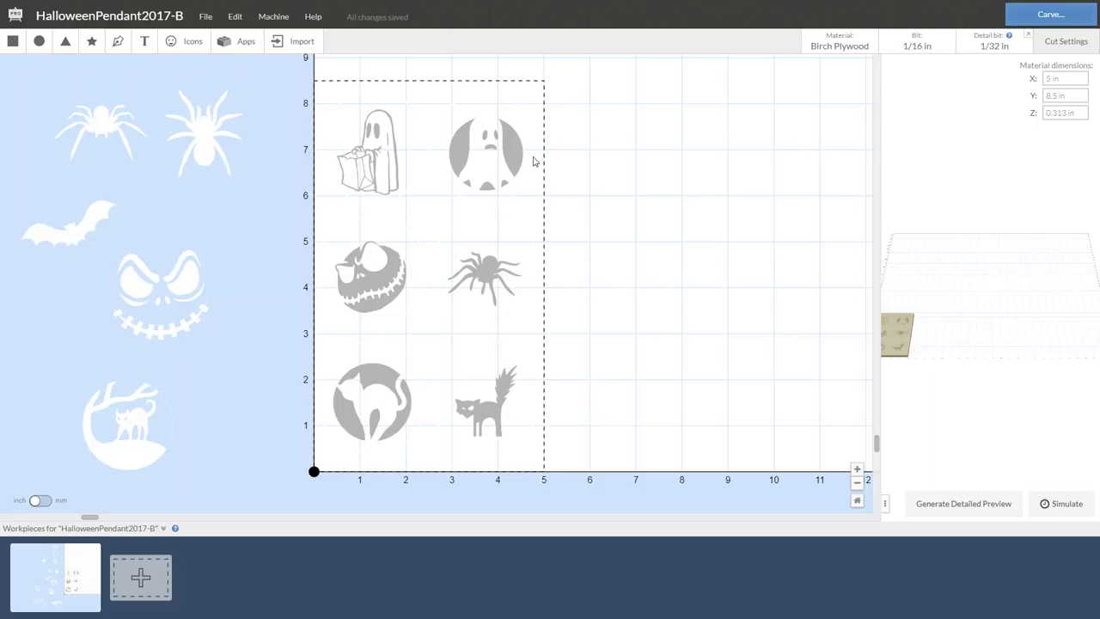
Select the spider on the material in the HalloweenPendant2017-B project to examine its cut settings.
{"action": "left_click", "coordinate": [487, 271]}
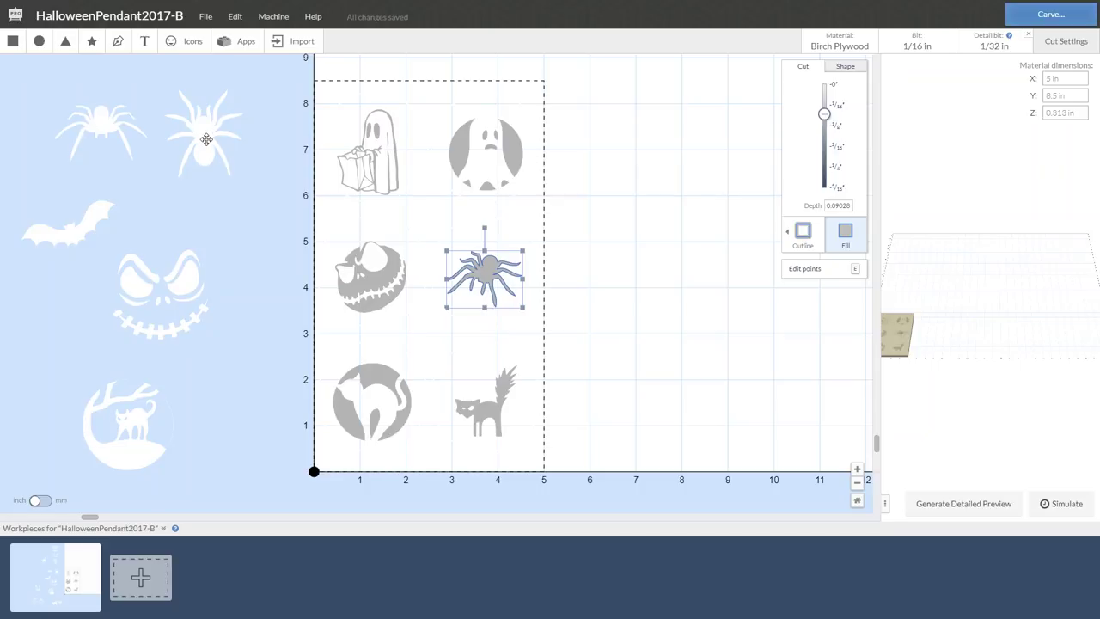
Examine the cut settings of the bat outside the material and of the circles around the ghost and spider pendant designs.
{"action": "left_click", "coordinate": [61, 239]}
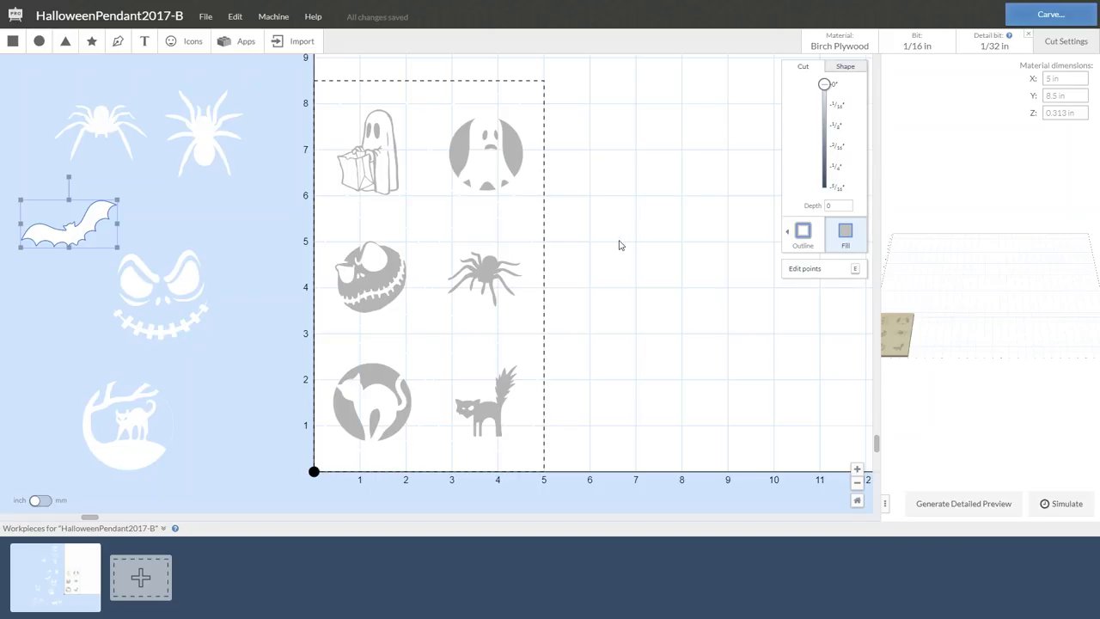
{"action": "left_click", "coordinate": [587, 212]}
{"action": "left_click_drag", "start_coordinate": [598, 198], "coordinate": [304, 245]}
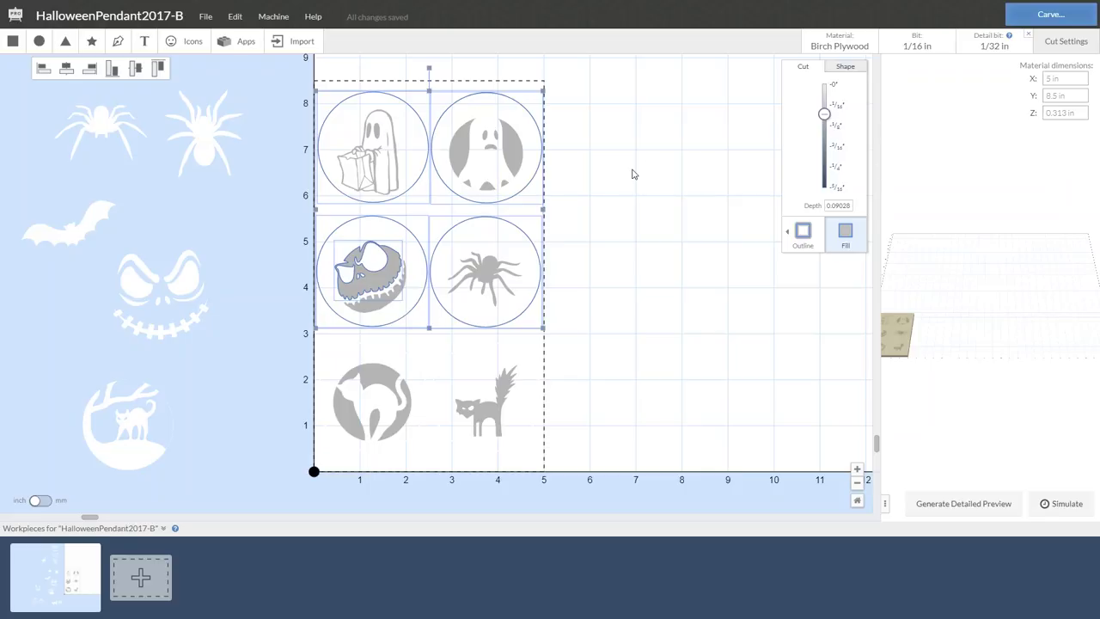
{"action": "key", "text": "Delete"}
{"action": "left_click_drag", "start_coordinate": [574, 200], "coordinate": [471, 237]}
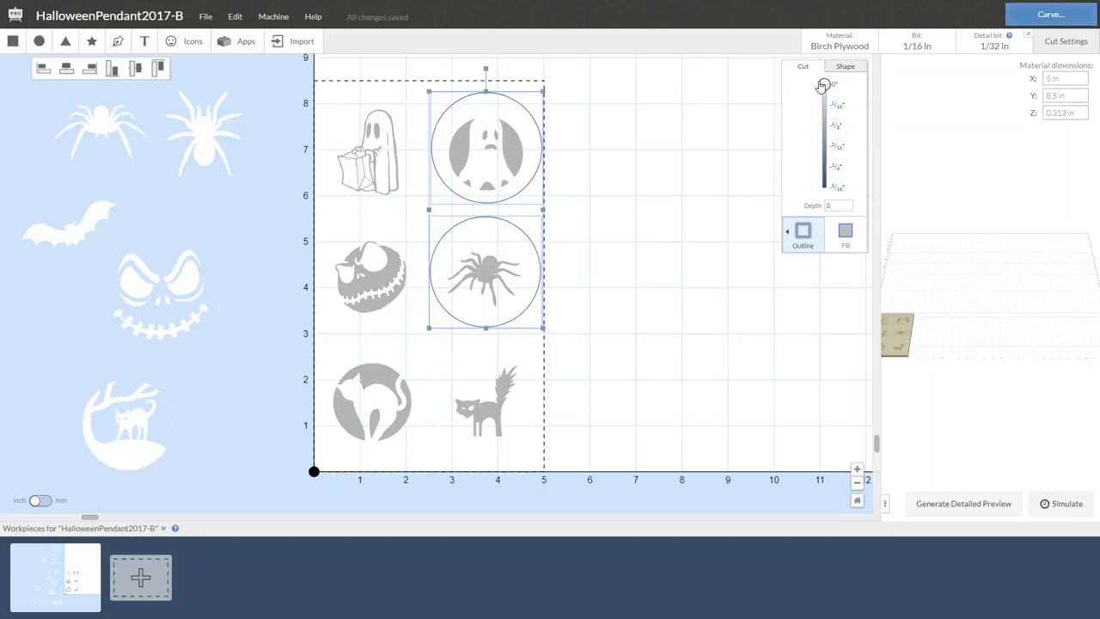
{"action": "left_click", "coordinate": [659, 115]}
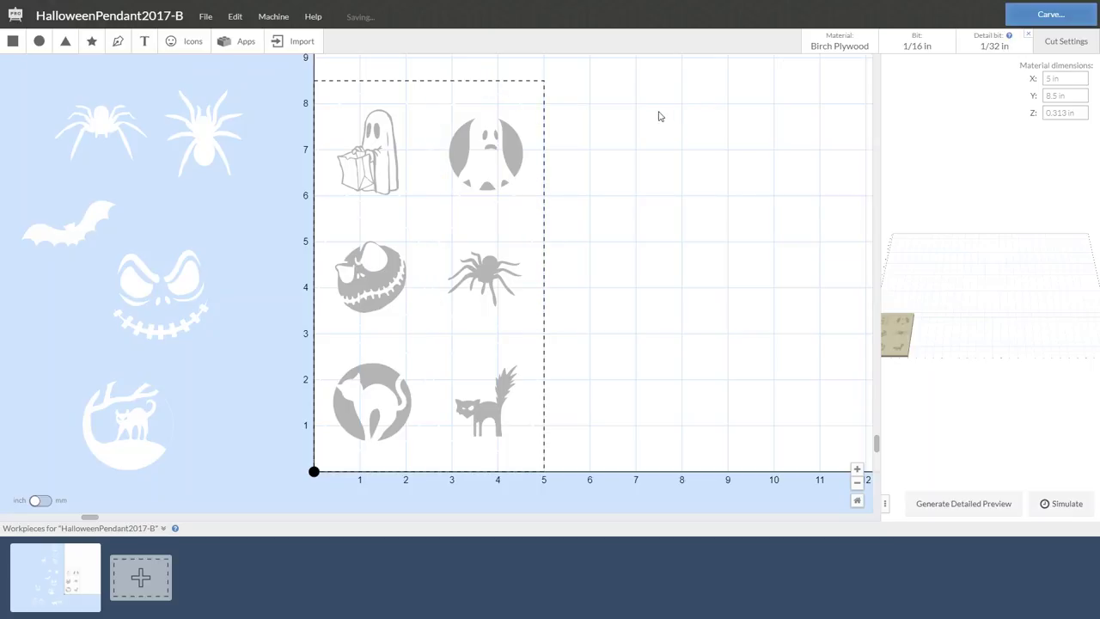
Compare the cut settings of the round ghost design's side segment with those of the circle surrounding the spider.
{"action": "left_click", "coordinate": [510, 156]}
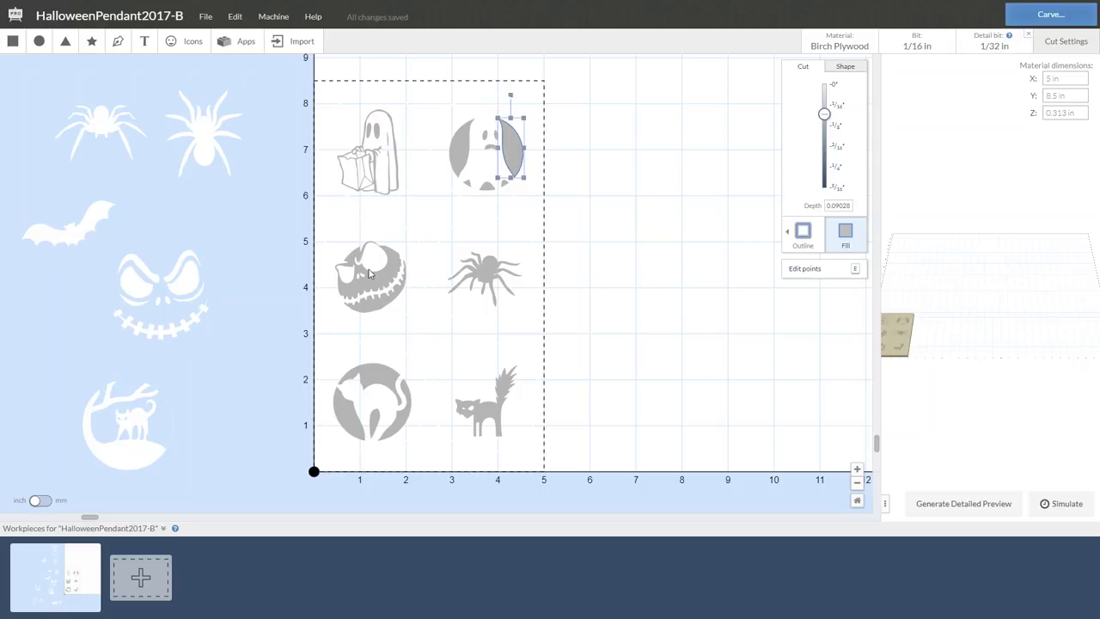
{"action": "left_click", "coordinate": [600, 222]}
{"action": "left_click_drag", "start_coordinate": [597, 209], "coordinate": [456, 244]}
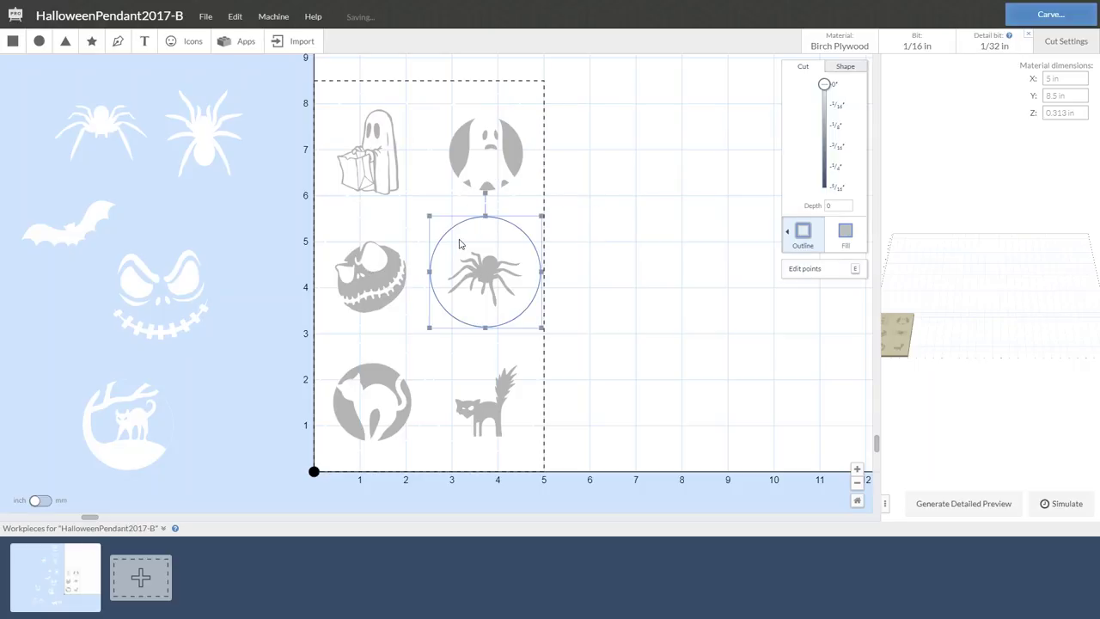